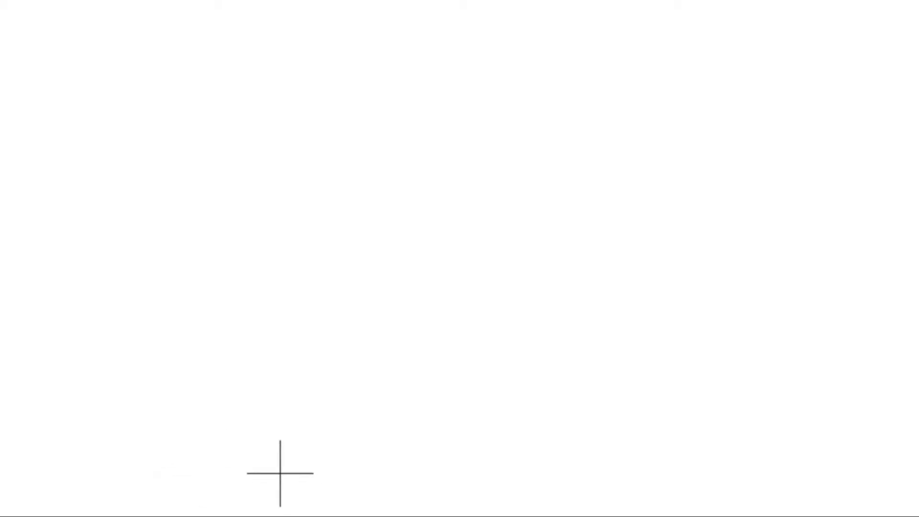
Step: Draw a horizontal base line 64 units long
{"action": "left_click", "coordinate": [261, 467]}
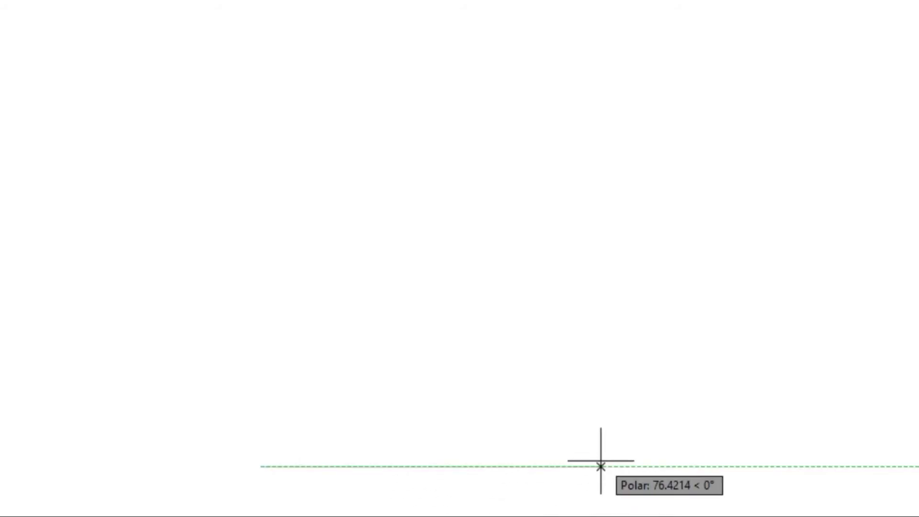
{"action": "type", "text": "64"}
{"action": "key", "text": "Return"}
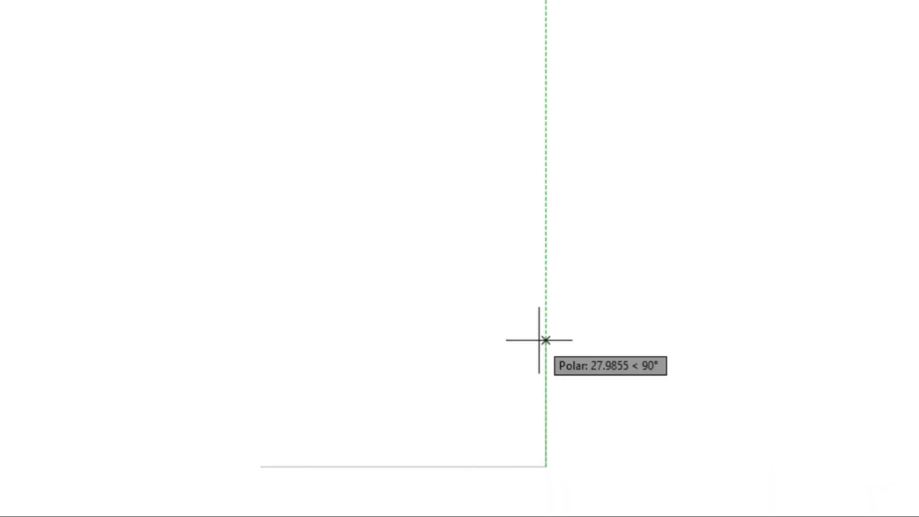
{"action": "key", "text": "Return"}
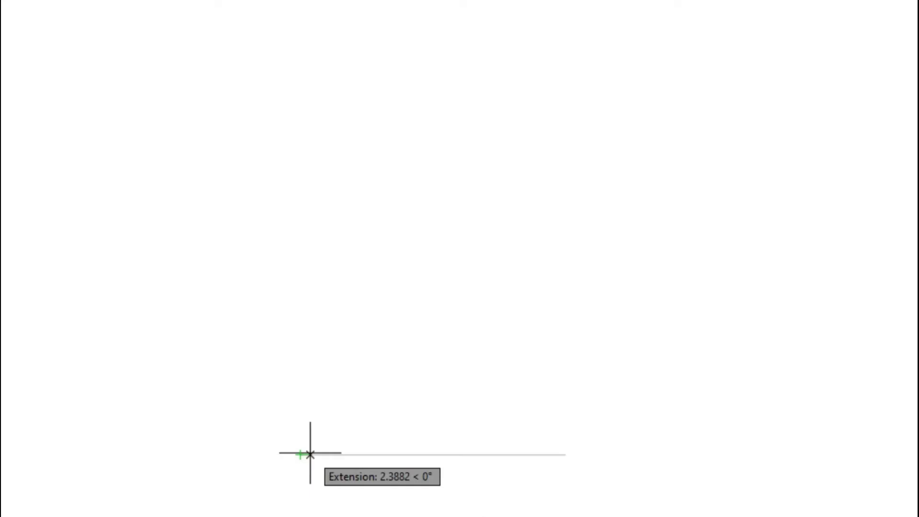
Step: Draw a vertical line 100 units high upward from the base line, just inside its left end
{"action": "left_click", "coordinate": [313, 454]}
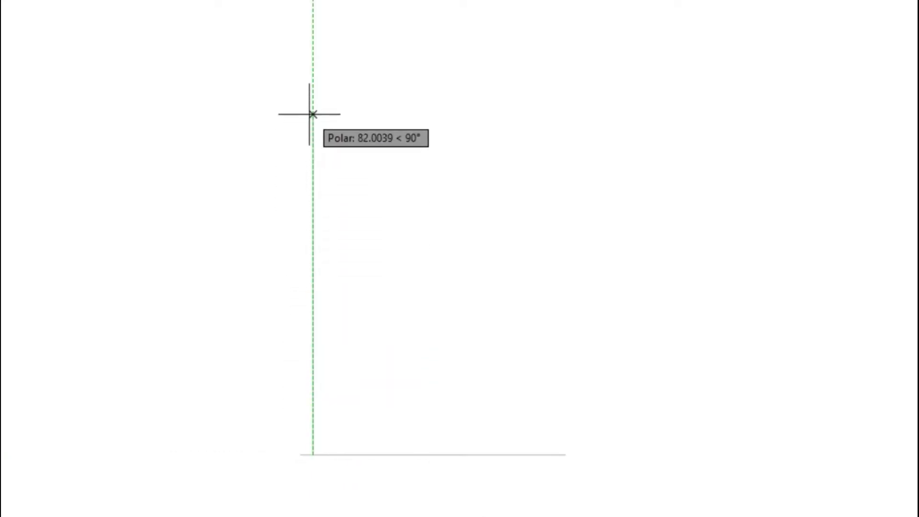
{"action": "type", "text": "100"}
{"action": "key", "text": "Return"}
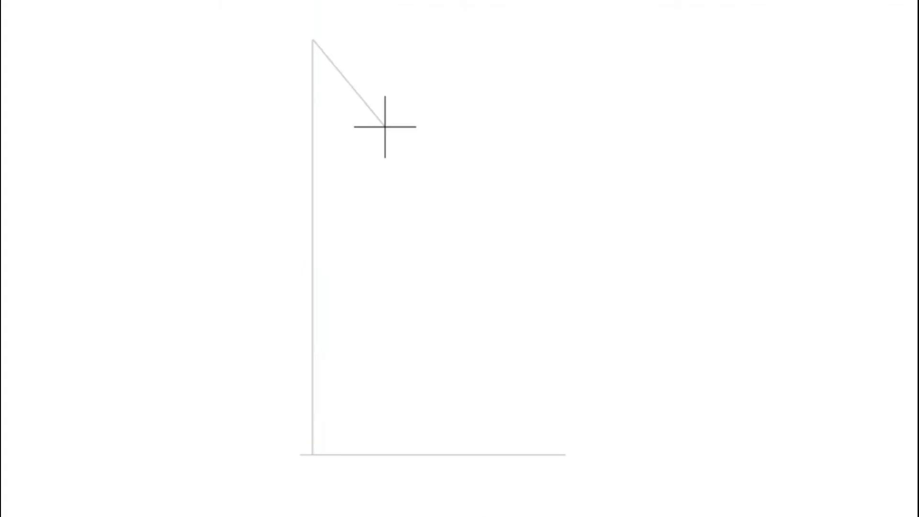
{"action": "key", "text": "Return"}
{"action": "key", "text": "Return"}
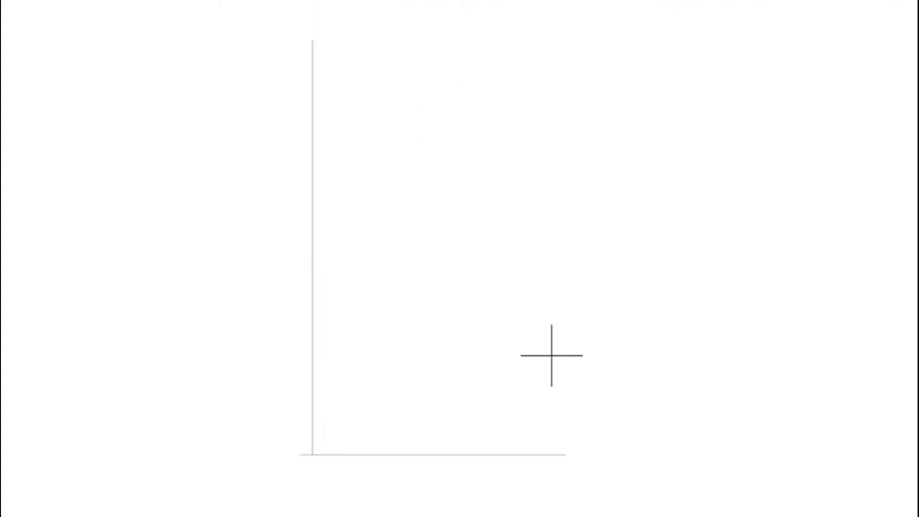
Step: Draw a matching vertical line just inside the base line's right end and a top line spanning the same width as the base
{"action": "left_click", "coordinate": [553, 455]}
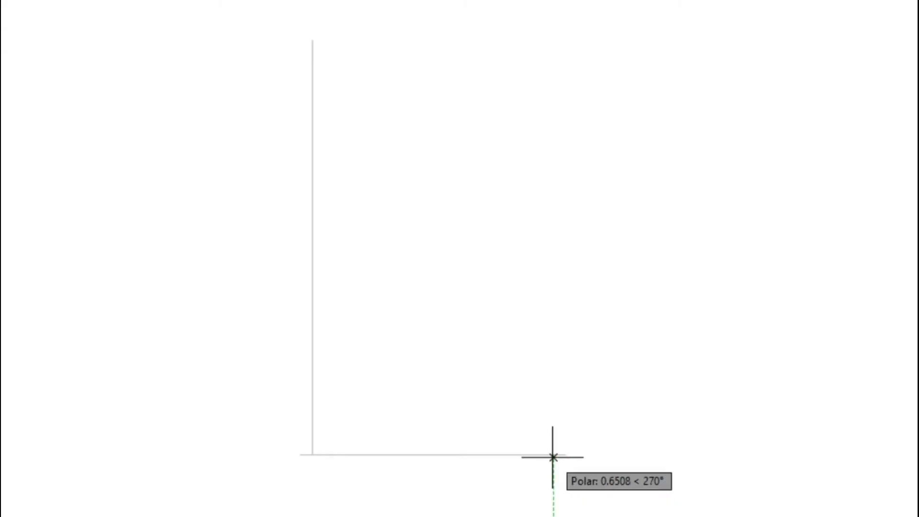
{"action": "left_click", "coordinate": [553, 40]}
{"action": "left_click", "coordinate": [301, 39]}
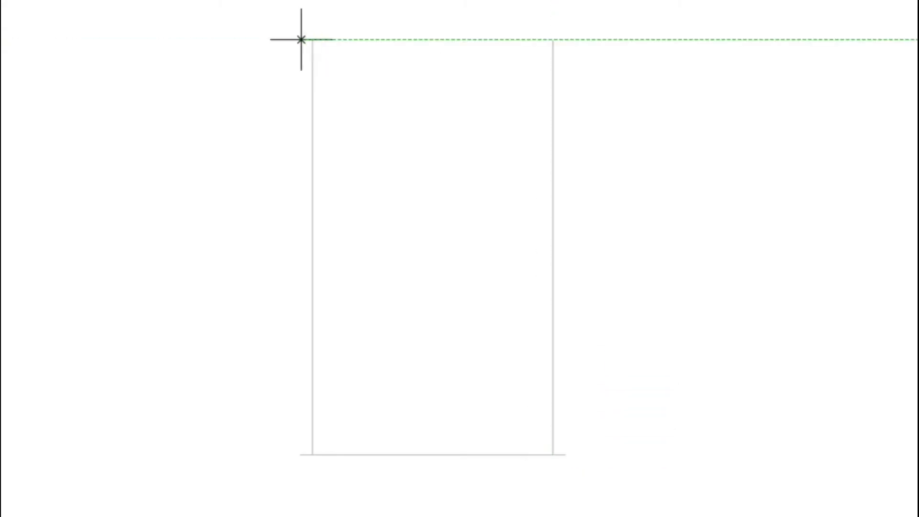
{"action": "left_click", "coordinate": [553, 40]}
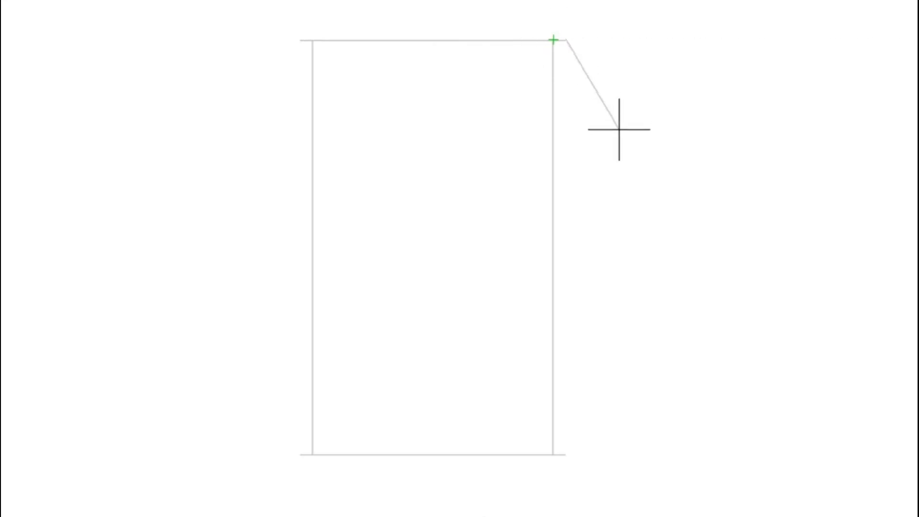
{"action": "key", "text": "Escape"}
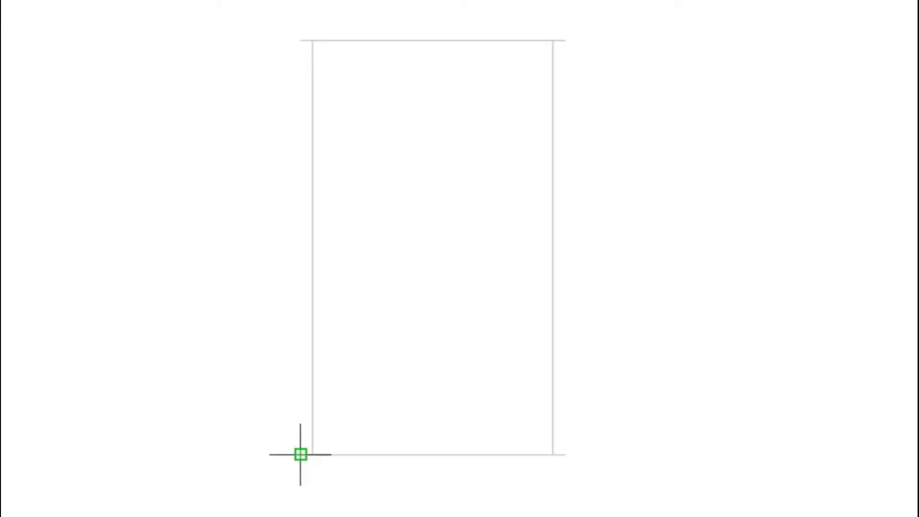
Step: Draw a semicircular arc centred on the left vertical's foot and a circle on the right vertical tangent to the base line
{"action": "left_click", "coordinate": [313, 455]}
{"action": "left_click", "coordinate": [300, 455]}
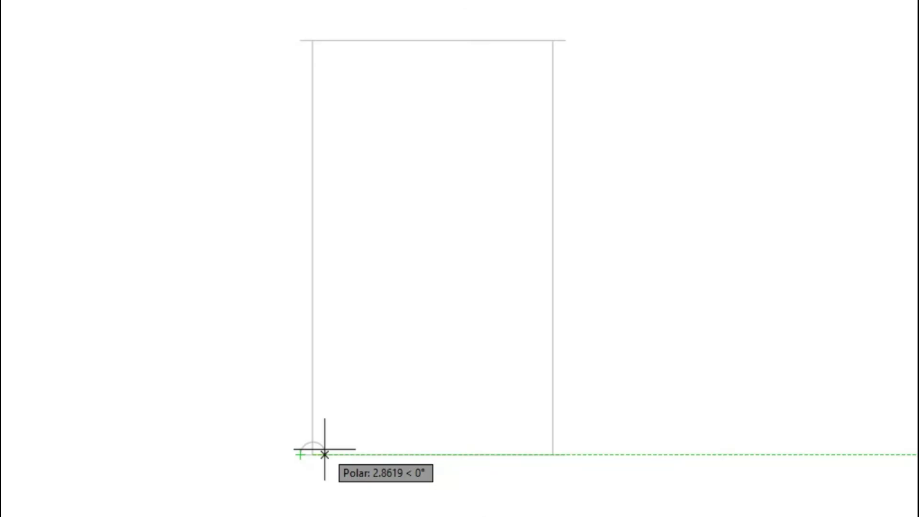
{"action": "left_click", "coordinate": [323, 450]}
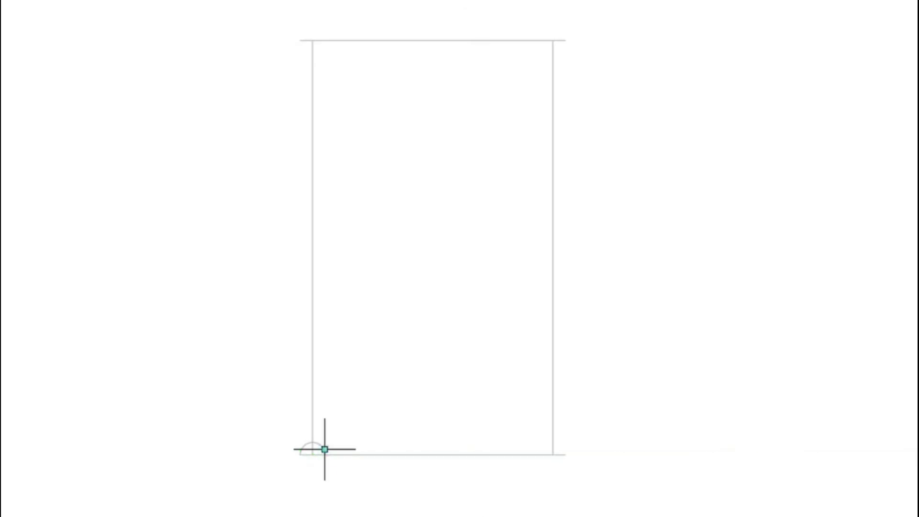
{"action": "left_click", "coordinate": [553, 455]}
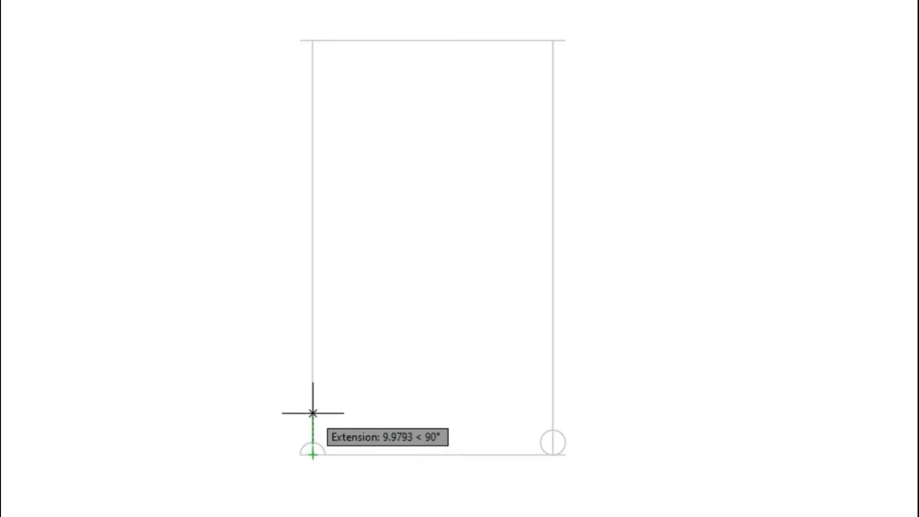
Step: Draw two equal wire circles centred on the left vertical above the semicircle, the upper one 16 units above the lower
{"action": "left_click", "coordinate": [313, 387]}
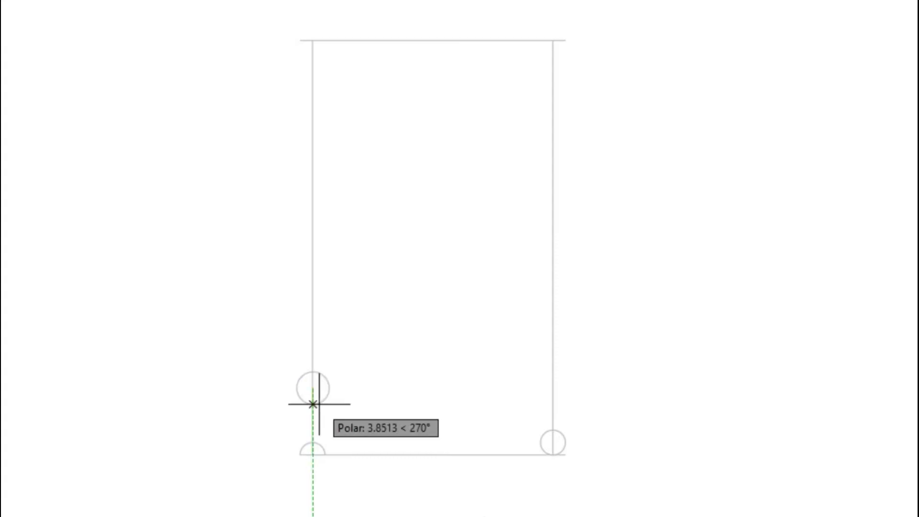
{"action": "left_click", "coordinate": [313, 401]}
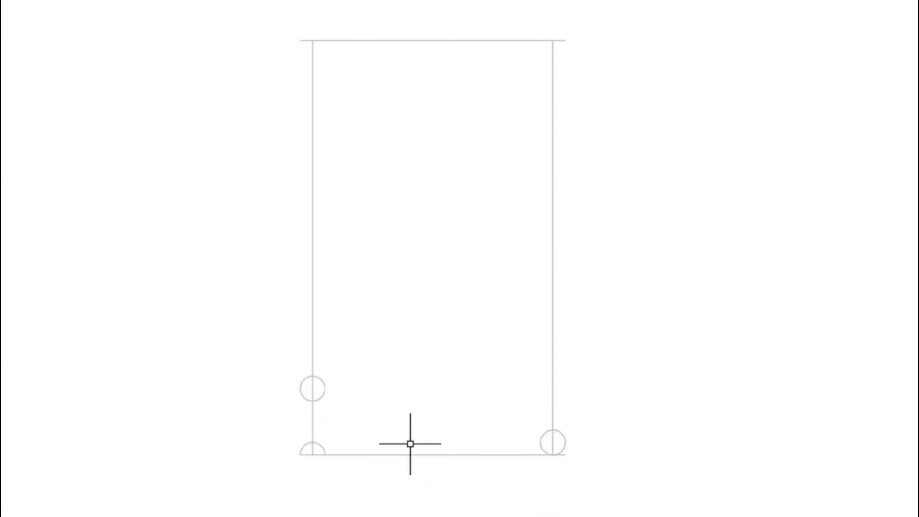
{"action": "key", "text": "Return"}
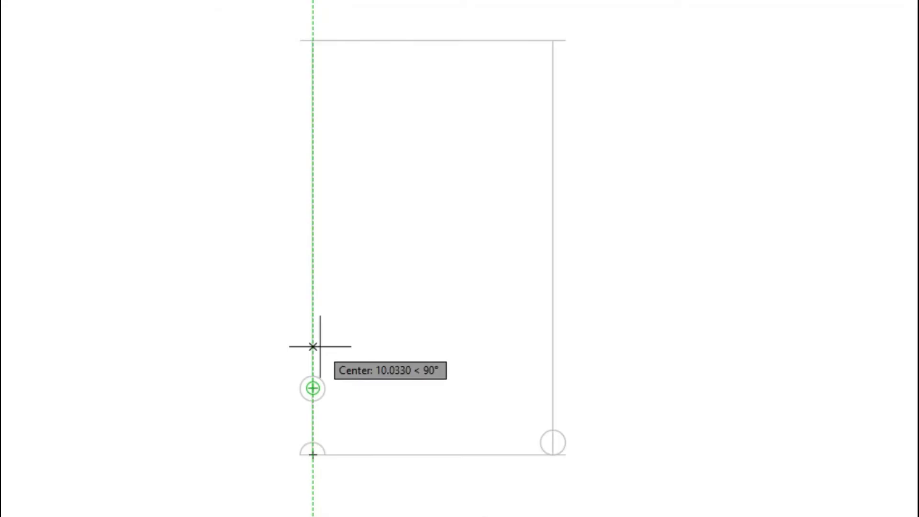
{"action": "type", "text": "16"}
{"action": "key", "text": "Return"}
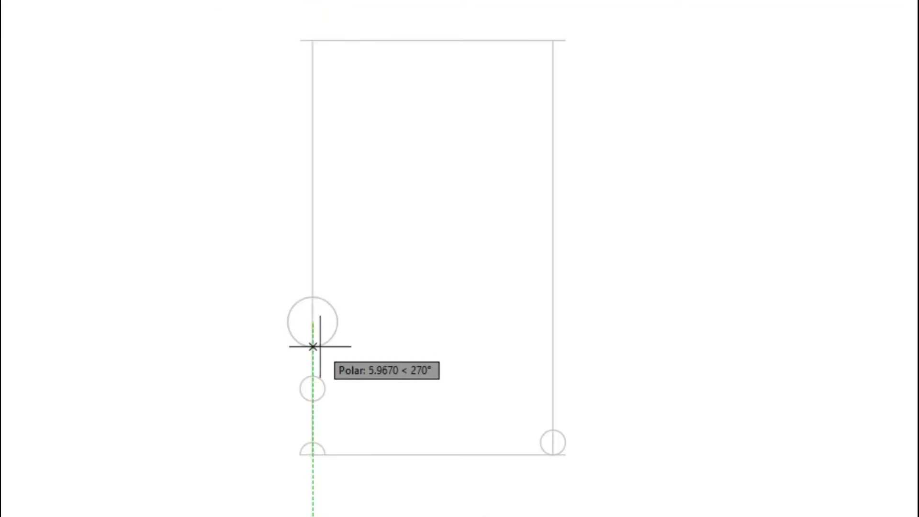
{"action": "key", "text": "Return"}
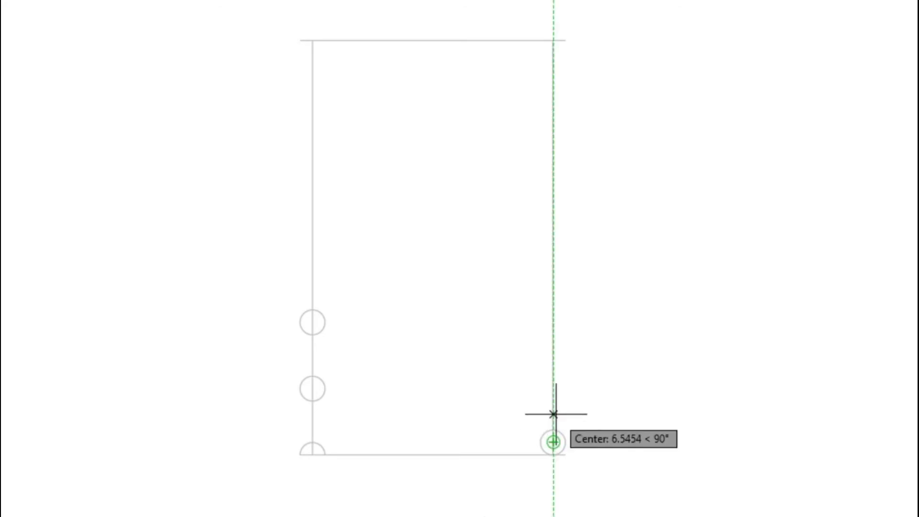
Step: Draw an equal circle on the right vertical, centred 16 units above the existing bottom circle
{"action": "type", "text": "16"}
{"action": "key", "text": "Return"}
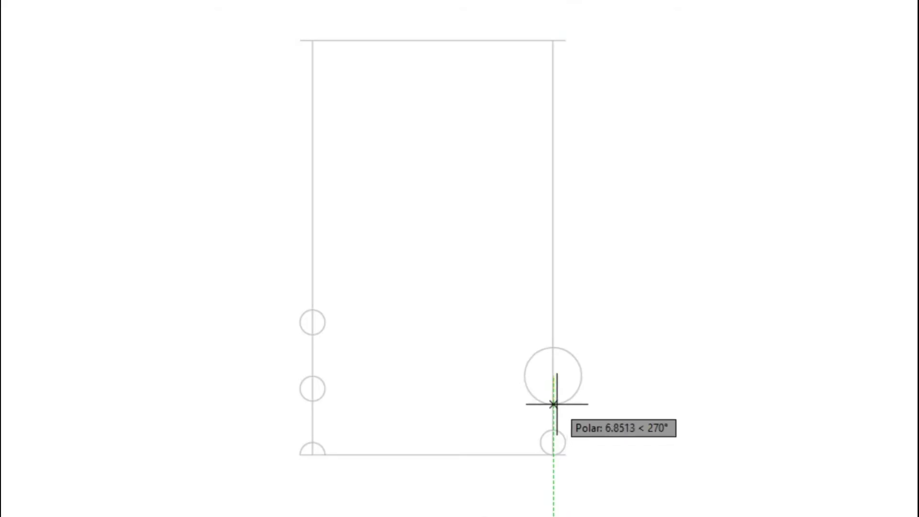
{"action": "key", "text": "Return"}
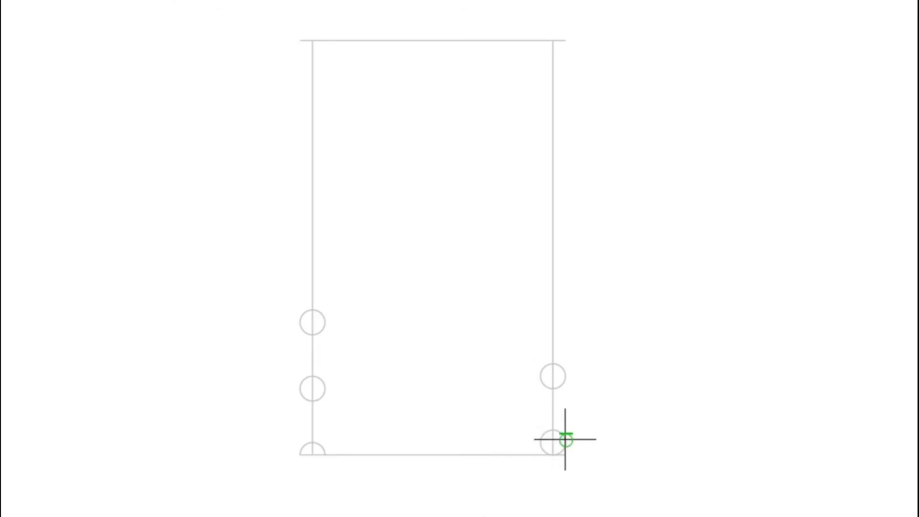
Step: Connect the upper left and upper right circles with two tangent lines along their top and bottom sides
{"action": "left_click", "coordinate": [563, 378]}
{"action": "left_click", "coordinate": [315, 310]}
{"action": "key", "text": "Return"}
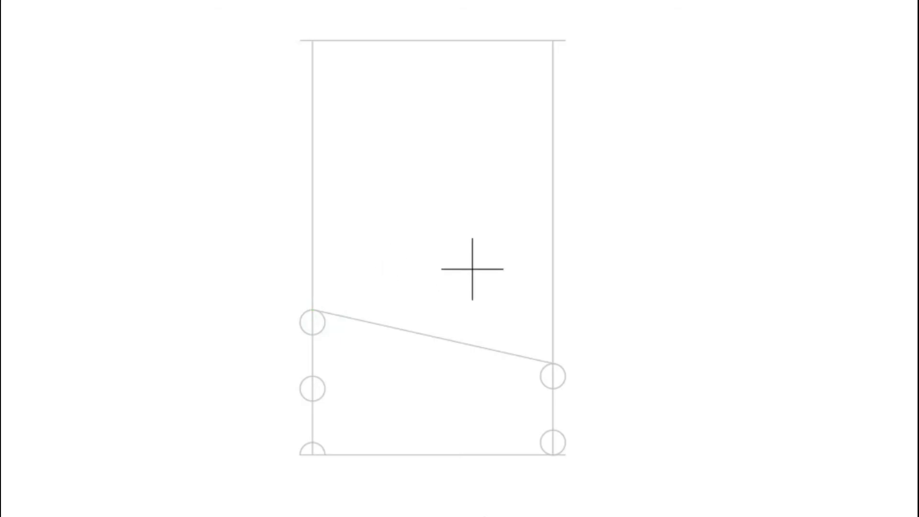
{"action": "left_click", "coordinate": [540, 385]}
{"action": "left_click", "coordinate": [314, 331]}
{"action": "key", "text": "Escape"}
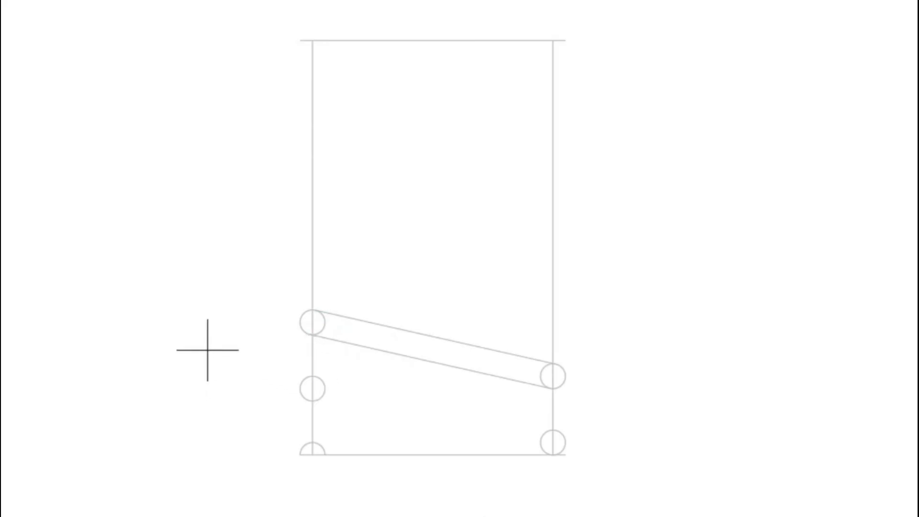
Step: Connect the lower left and lower right circles with tangent lines along their top and bottom sides
{"action": "left_click", "coordinate": [323, 386]}
{"action": "left_click", "coordinate": [556, 431]}
{"action": "key", "text": "Escape"}
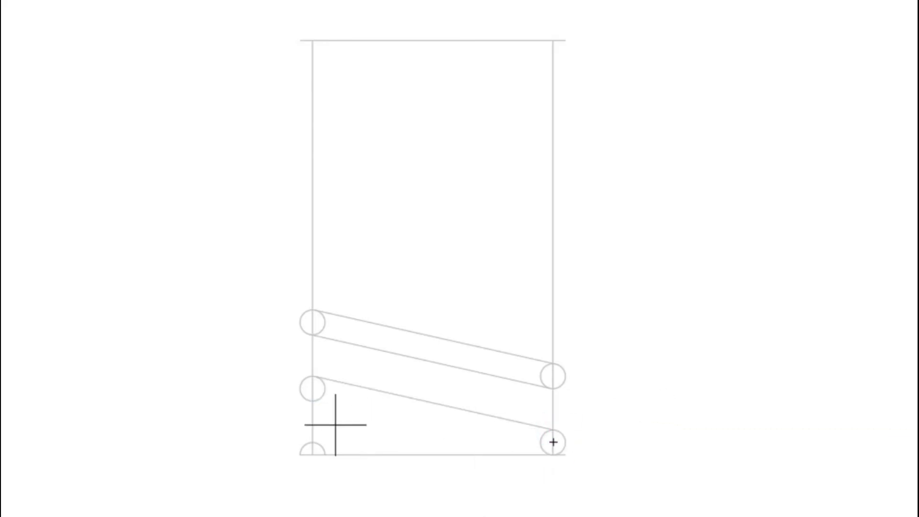
{"action": "left_click", "coordinate": [303, 404]}
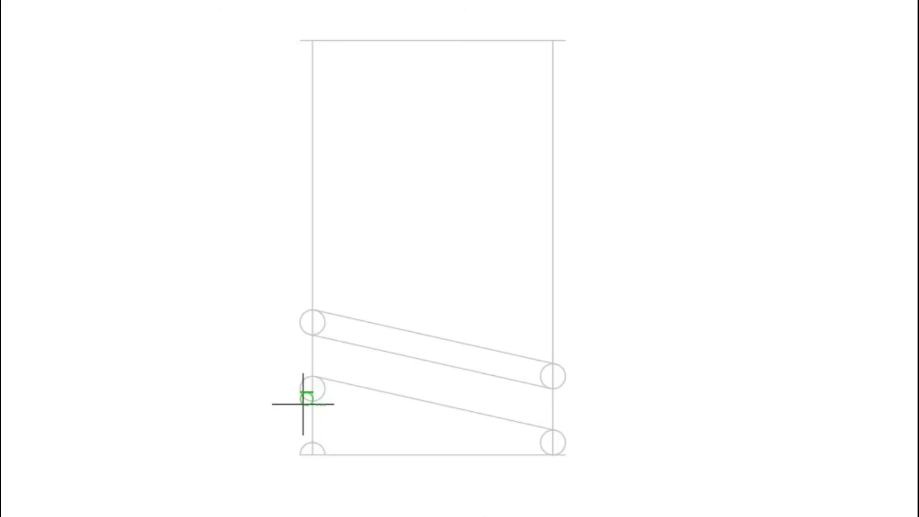
{"action": "left_click", "coordinate": [539, 431]}
{"action": "key", "text": "Escape"}
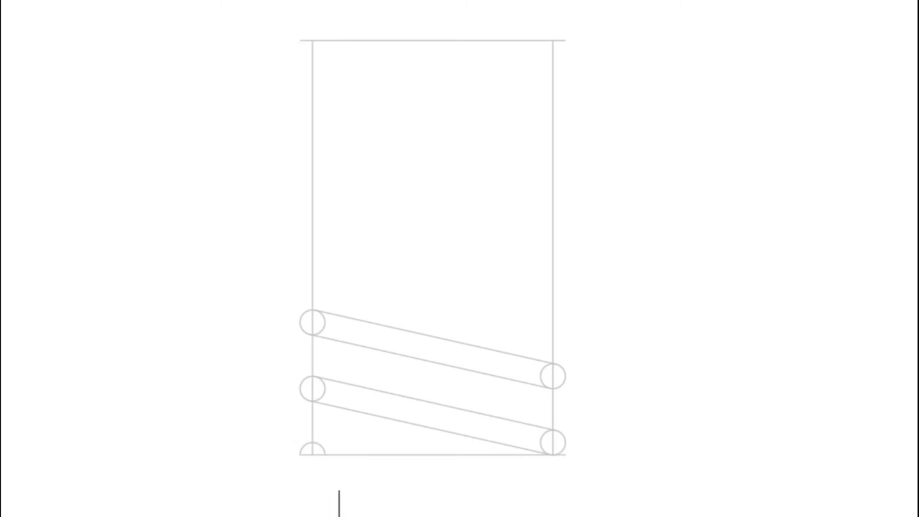
Step: Draw the rear coil edges from the semicircle's top to the lower right circle, and from the lower left to the upper right circle
{"action": "left_click", "coordinate": [313, 441]}
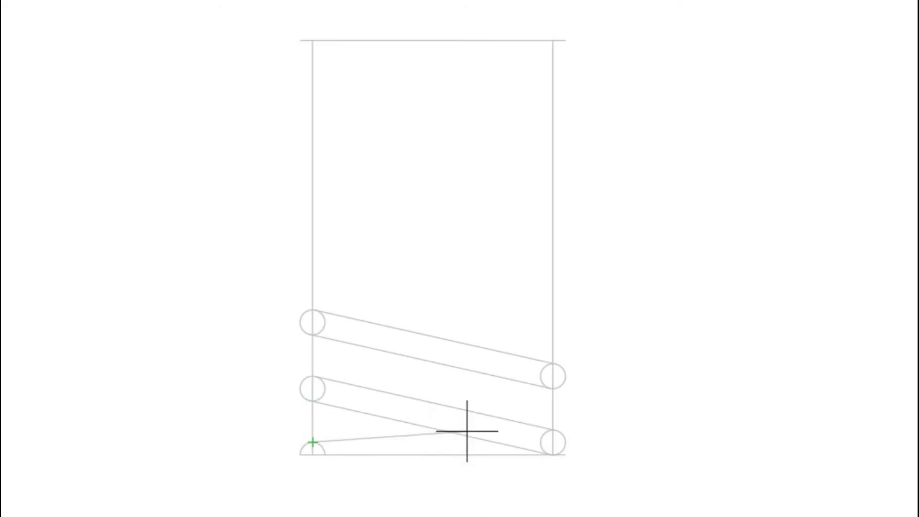
{"action": "left_click", "coordinate": [556, 429]}
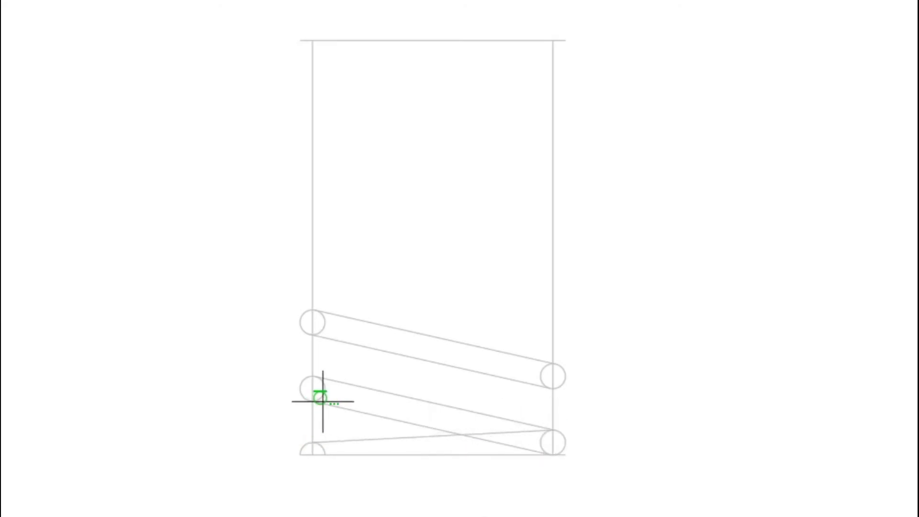
{"action": "left_click", "coordinate": [316, 399]}
{"action": "left_click", "coordinate": [550, 388]}
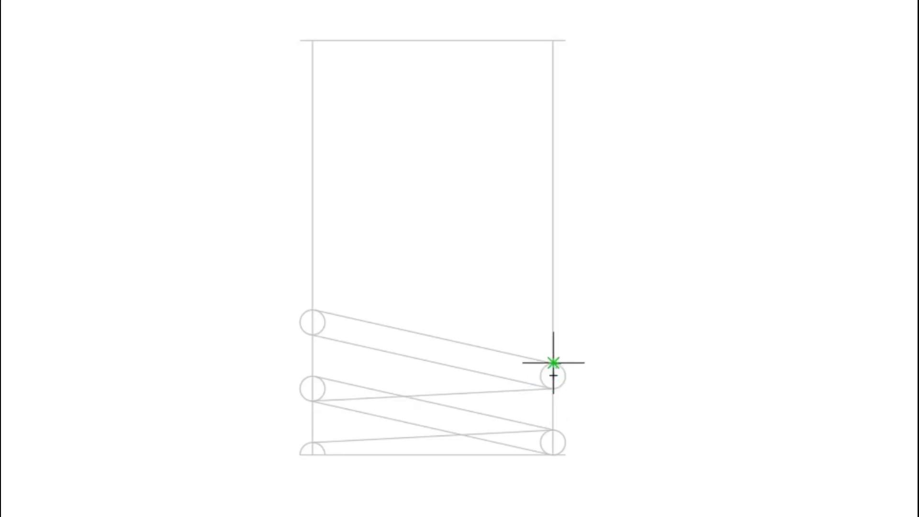
{"action": "left_click", "coordinate": [550, 363]}
{"action": "left_click", "coordinate": [313, 378]}
{"action": "key", "text": "Escape"}
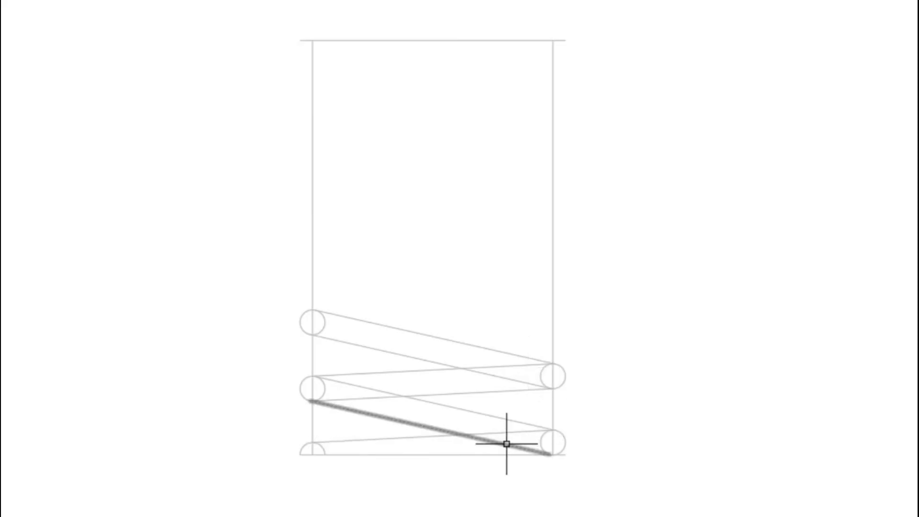
Step: Copy the lower coil's top tangent from the lower left circle's centre to the semicircle's centre and trim the part below the base line
{"action": "left_click", "coordinate": [424, 402]}
{"action": "type", "text": "co"}
{"action": "key", "text": "Return"}
{"action": "left_click", "coordinate": [313, 386]}
{"action": "left_click", "coordinate": [312, 455]}
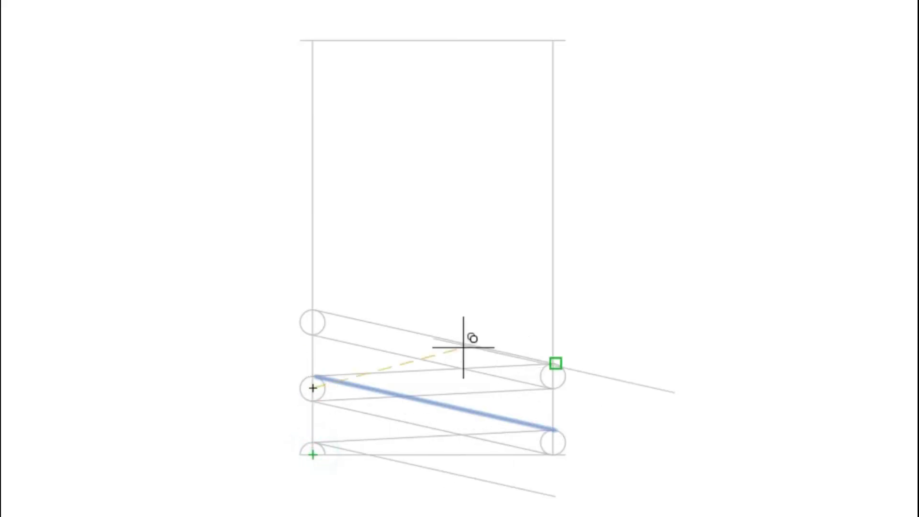
{"action": "key", "text": "Escape"}
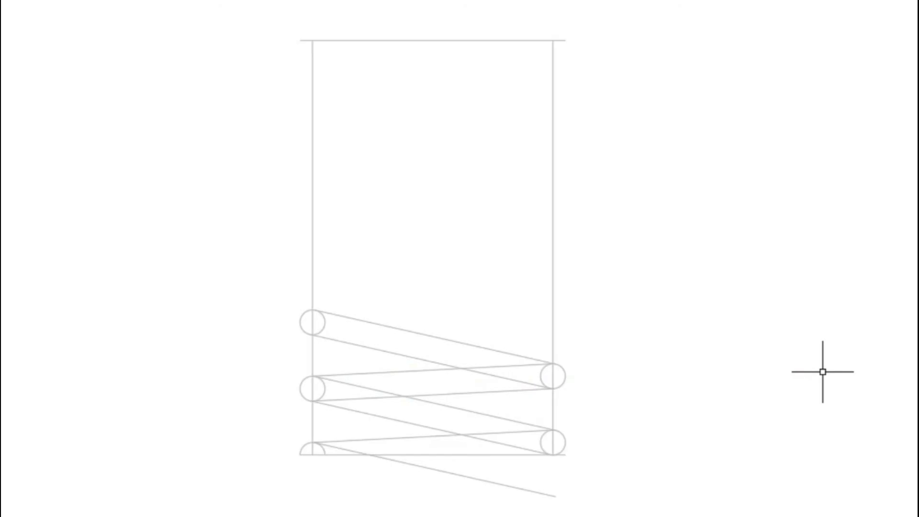
{"action": "left_click", "coordinate": [539, 494]}
{"action": "key", "text": "Escape"}
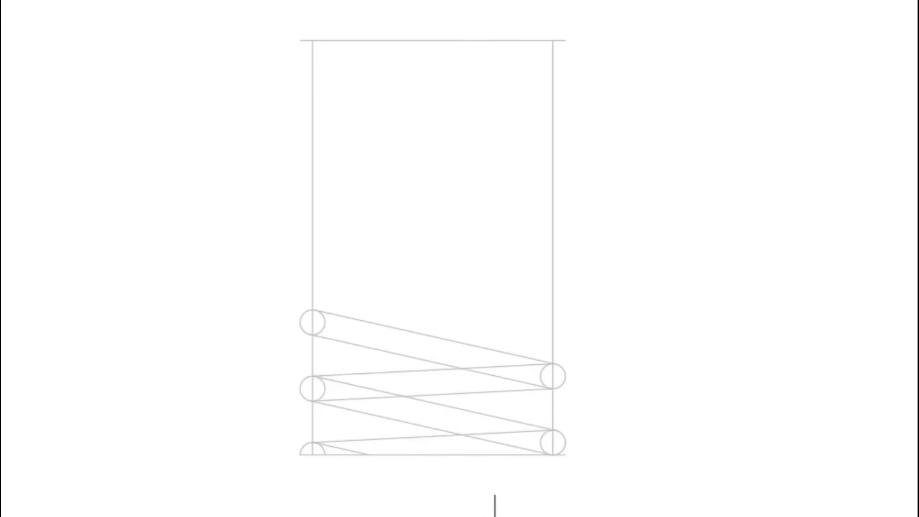
Step: Trace the front coil edges with visible lines along both sides of the lower and upper circle pairs
{"action": "left_click", "coordinate": [310, 401]}
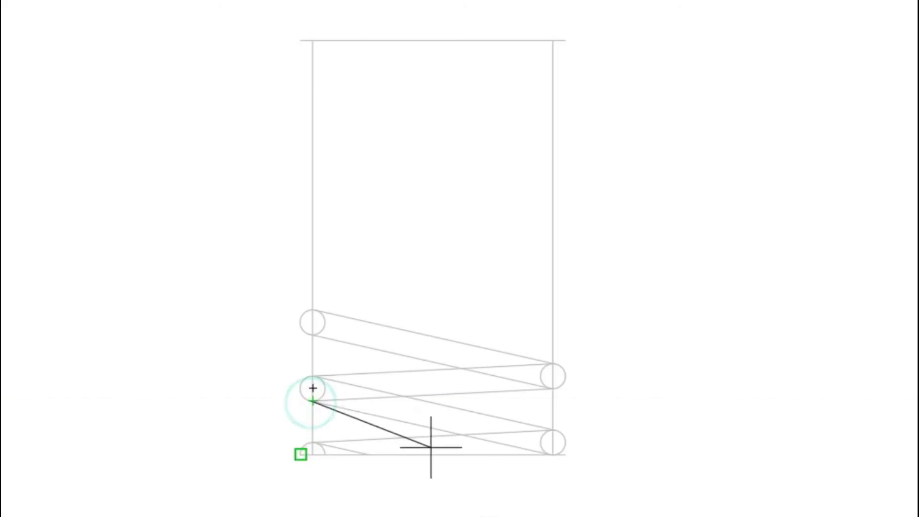
{"action": "left_click", "coordinate": [553, 454]}
{"action": "left_click", "coordinate": [312, 376]}
{"action": "left_click", "coordinate": [556, 429]}
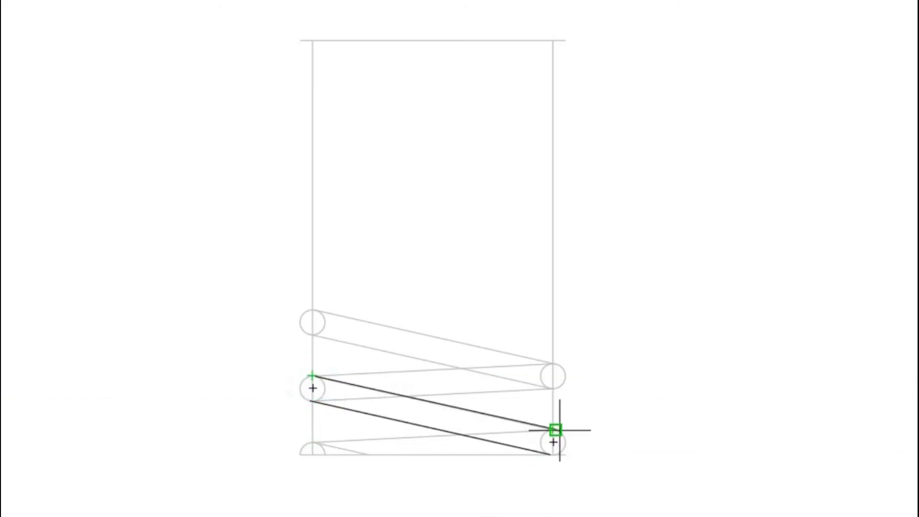
{"action": "left_click", "coordinate": [310, 335]}
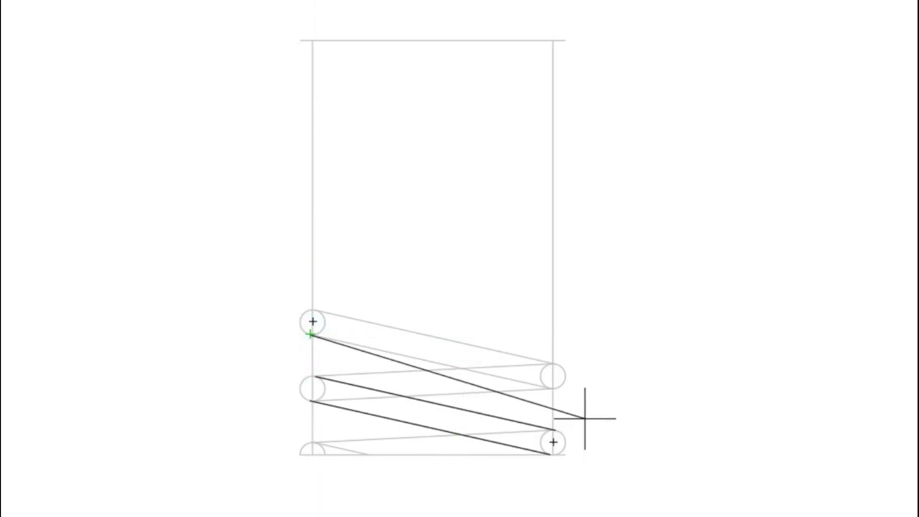
{"action": "left_click", "coordinate": [554, 387]}
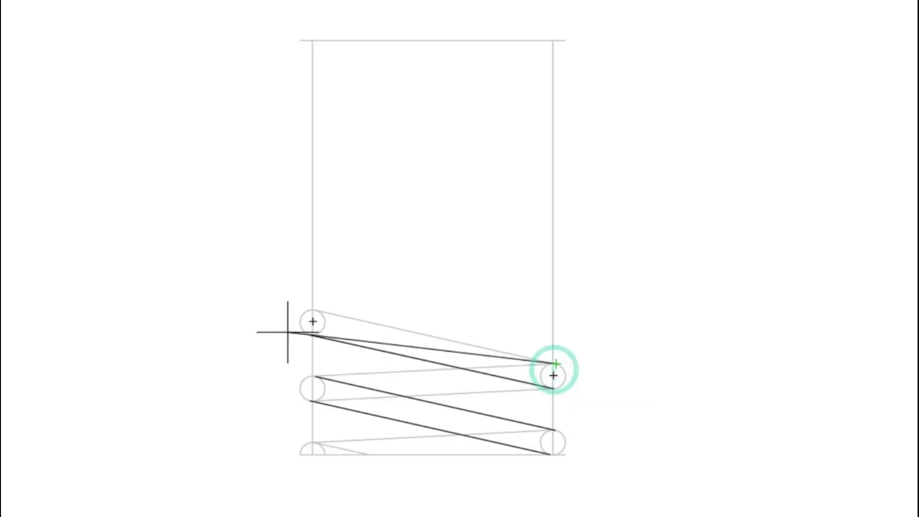
{"action": "left_click", "coordinate": [316, 309]}
Step: Trace the bottom semicircle and the outer left arcs of the two left wire circles
{"action": "left_click", "coordinate": [326, 455]}
{"action": "left_click", "coordinate": [313, 442]}
{"action": "left_click", "coordinate": [301, 454]}
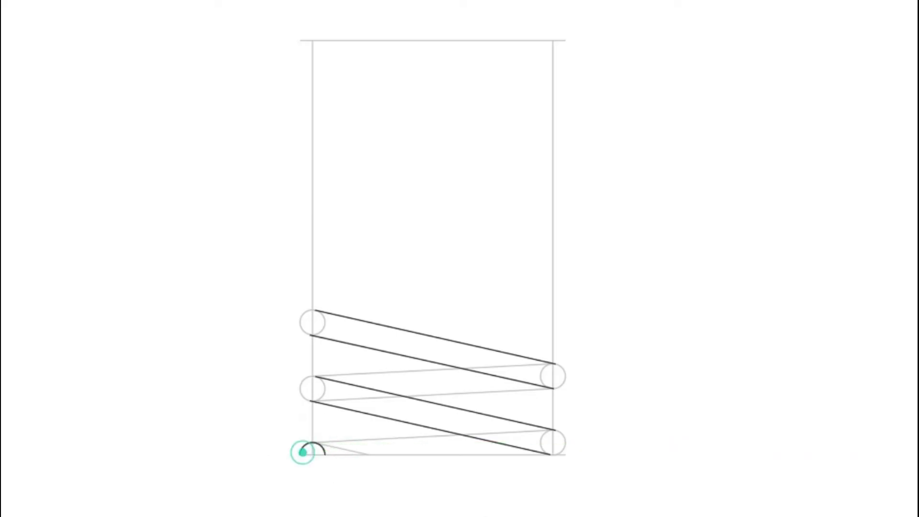
{"action": "left_click", "coordinate": [316, 376]}
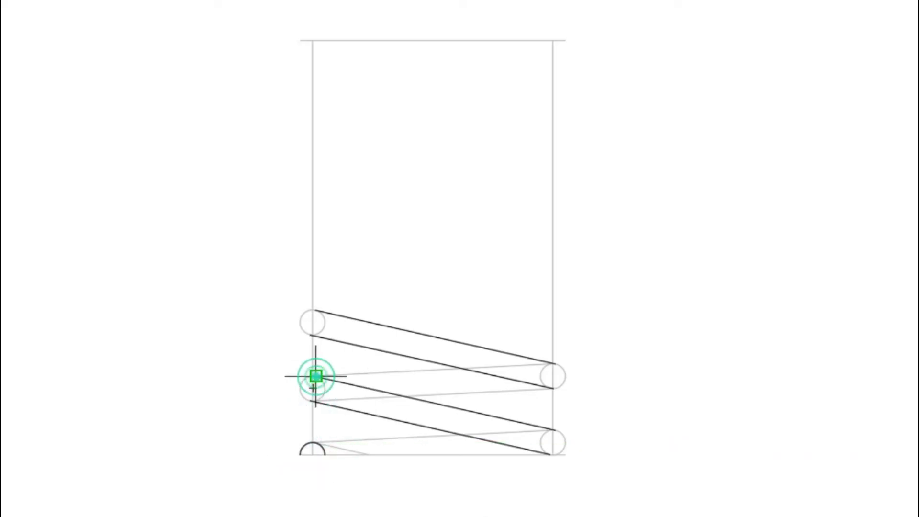
{"action": "left_click", "coordinate": [314, 400]}
{"action": "left_click", "coordinate": [316, 310]}
{"action": "left_click", "coordinate": [313, 335]}
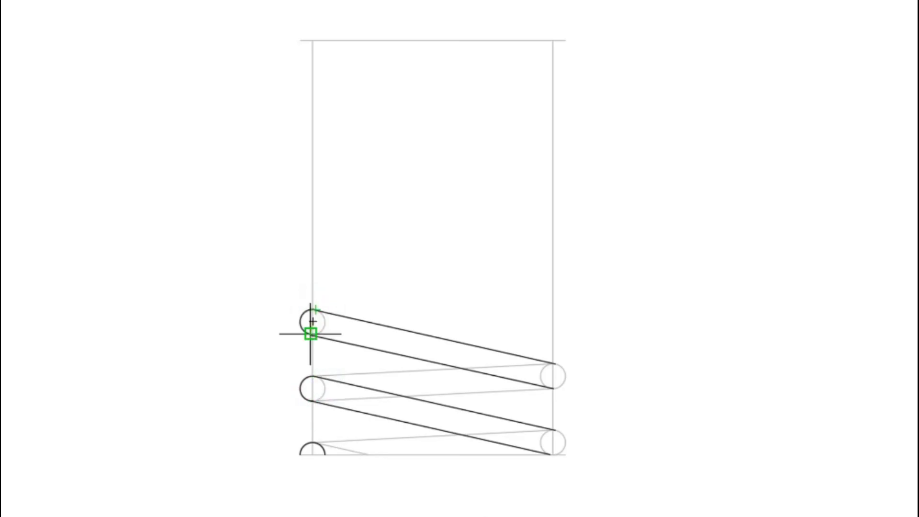
Step: Trace the outer right arcs of the upper and lower right wire circles
{"action": "left_click", "coordinate": [554, 387]}
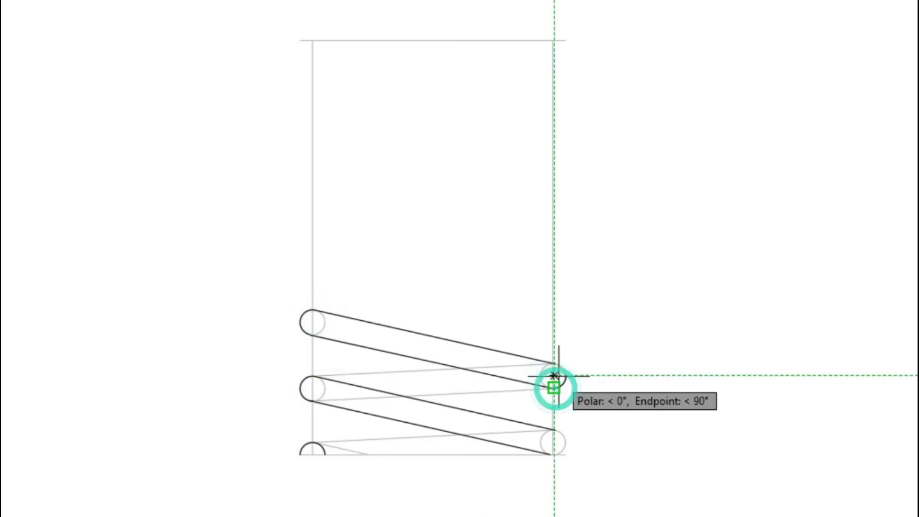
{"action": "left_click", "coordinate": [553, 366]}
{"action": "left_click", "coordinate": [553, 454]}
{"action": "left_click", "coordinate": [555, 430]}
Step: Trace the visible rear edges from the semicircle's top to the front coil, and from the front coil to the upper right circle's underside
{"action": "left_click", "coordinate": [312, 441]}
{"action": "left_click", "coordinate": [462, 435]}
{"action": "key", "text": "space"}
{"action": "key", "text": "space"}
{"action": "left_click", "coordinate": [405, 396]}
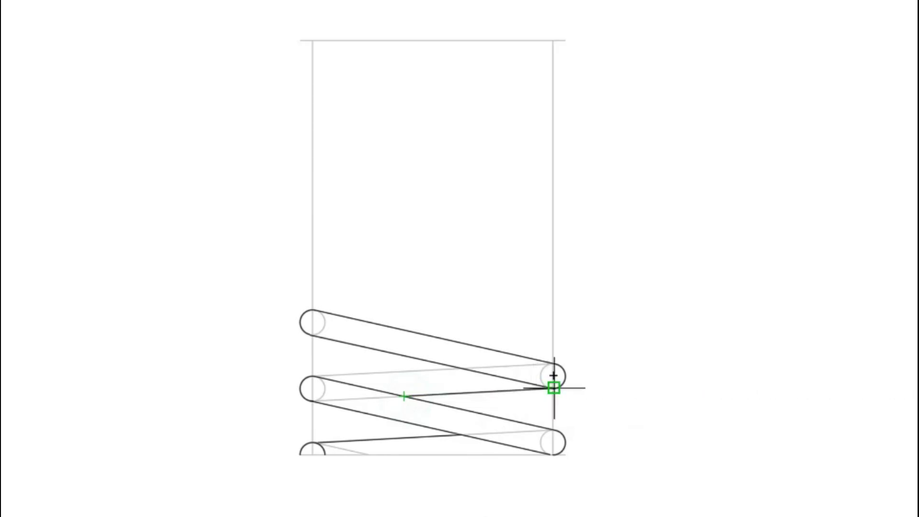
{"action": "left_click", "coordinate": [553, 388]}
{"action": "key", "text": "space"}
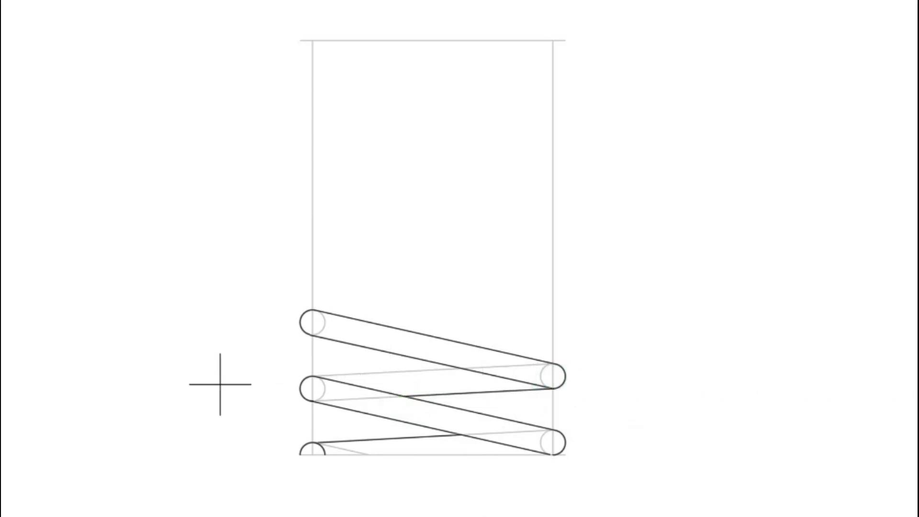
Step: Trace the rear edge from the lower left circle's top to the upper front coil, and the short edge from the semicircle to the base line
{"action": "left_click", "coordinate": [316, 376]}
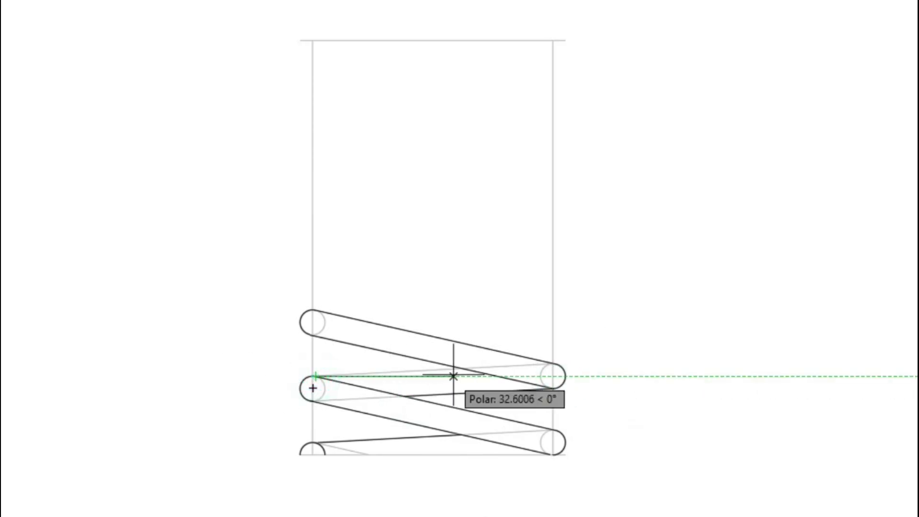
{"action": "left_click", "coordinate": [463, 367]}
{"action": "key", "text": "space"}
{"action": "key", "text": "space"}
{"action": "left_click", "coordinate": [370, 454]}
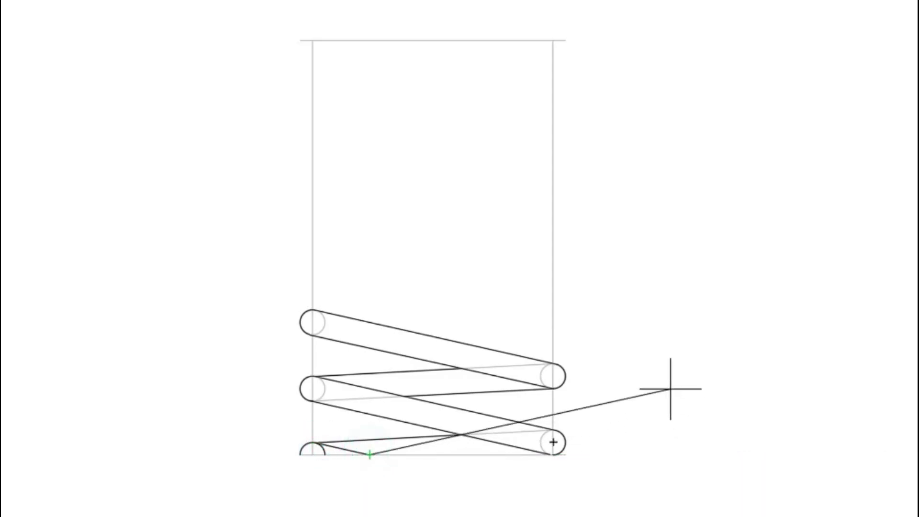
{"action": "key", "text": "space"}
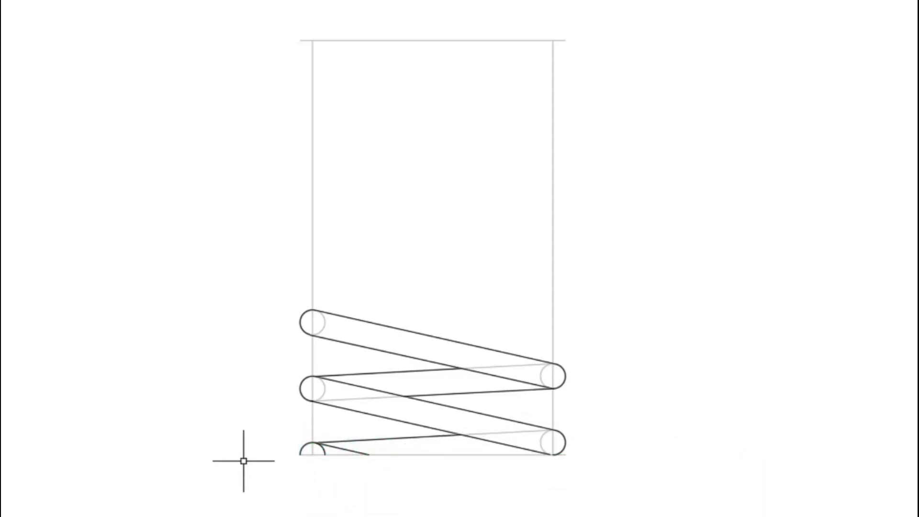
Step: Draw a visible horizontal base line under the spring, extending slightly past the coil on both sides
{"action": "left_click", "coordinate": [289, 455]}
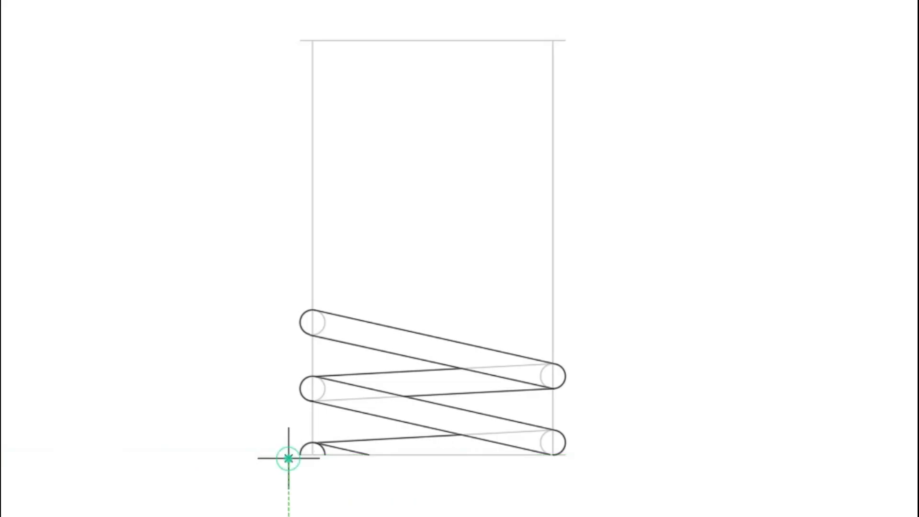
{"action": "left_click", "coordinate": [576, 455]}
{"action": "key", "text": "Return"}
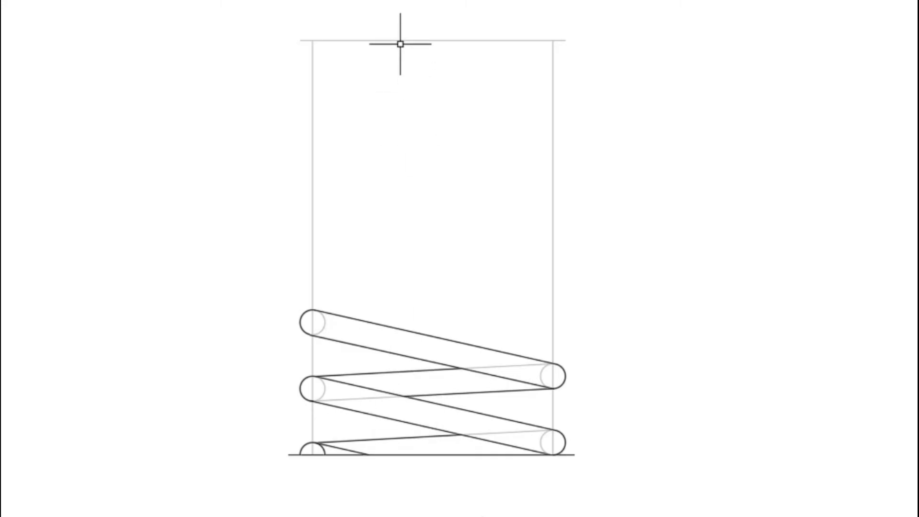
{"action": "mouse_move", "coordinate": [312, 42]}
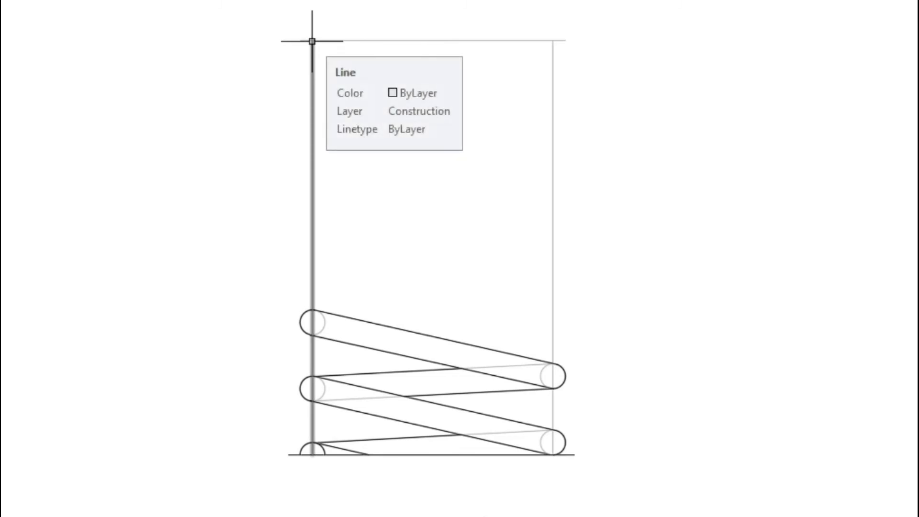